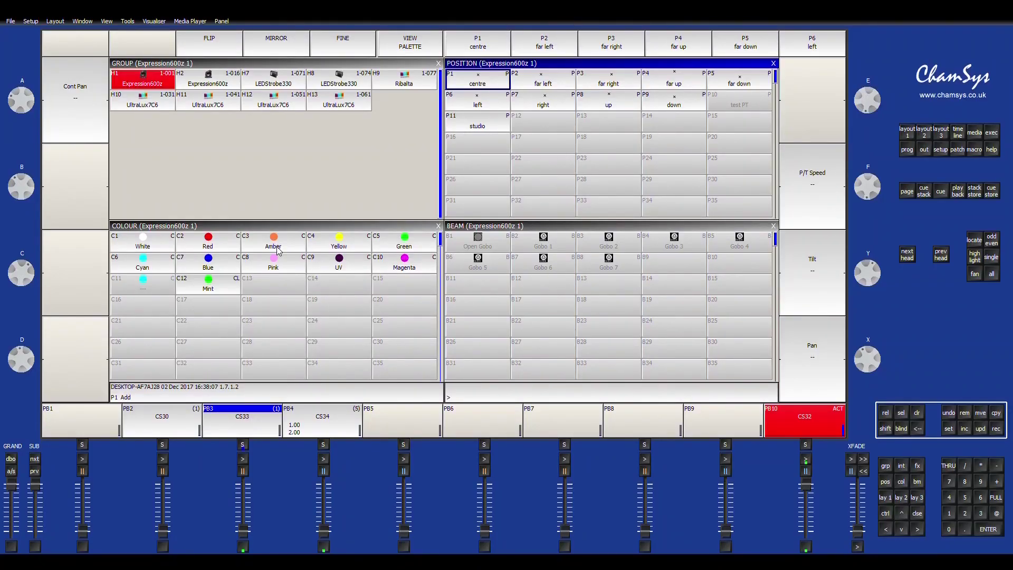
Step: Check that the FX window has every slot empty with FX1 unrecorded, then return to the group layout
{"action": "left_click", "coordinate": [139, 80]}
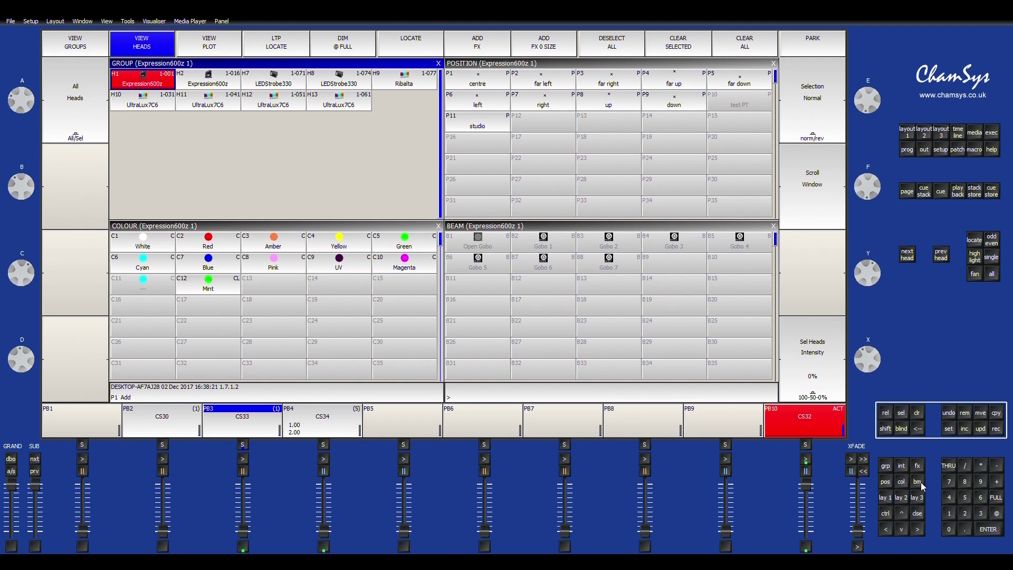
{"action": "left_click", "coordinate": [919, 468]}
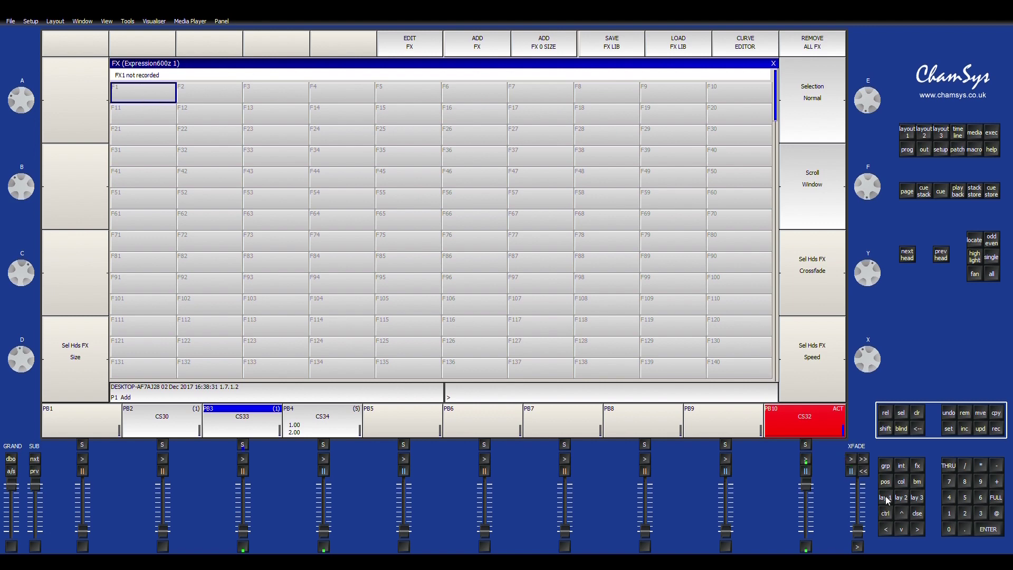
{"action": "left_click", "coordinate": [885, 497]}
Step: Select Expression600z heads 1 and 2 and apply position palette P8 'up' (tilt 68)
{"action": "left_click", "coordinate": [158, 99]}
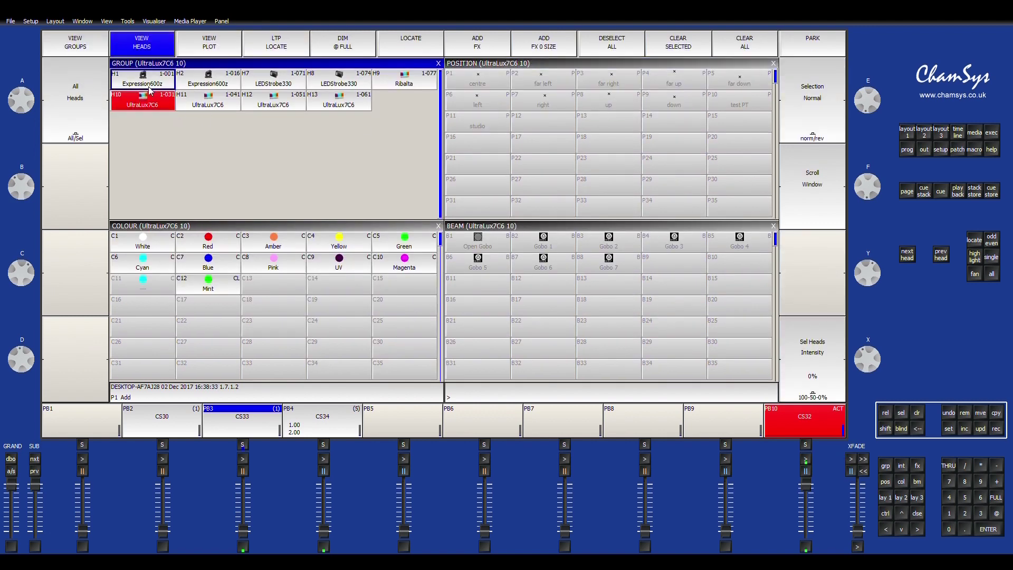
{"action": "left_click", "coordinate": [142, 79]}
{"action": "left_click", "coordinate": [75, 42]}
{"action": "left_click", "coordinate": [210, 80]}
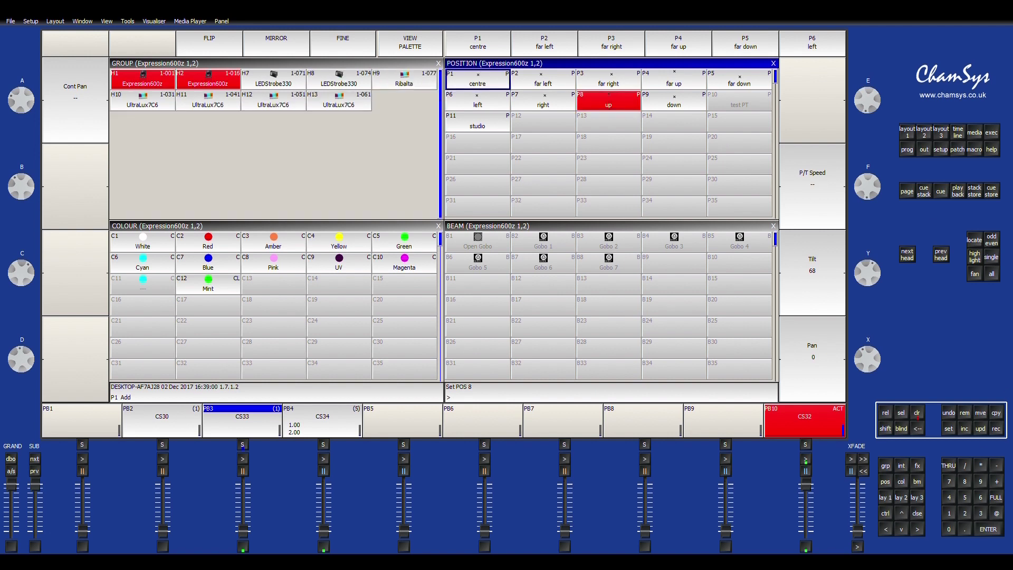
Step: Select group G2 Expression600z and browse the FX library in show/fx, filtered to any attribute
{"action": "left_click", "coordinate": [138, 83]}
{"action": "left_click", "coordinate": [94, 43]}
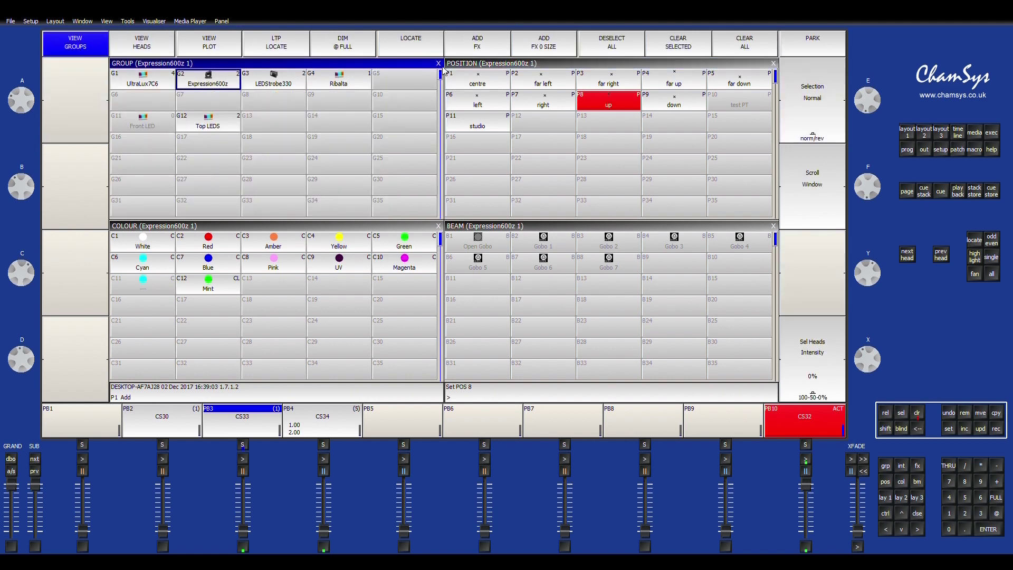
{"action": "left_click", "coordinate": [210, 85]}
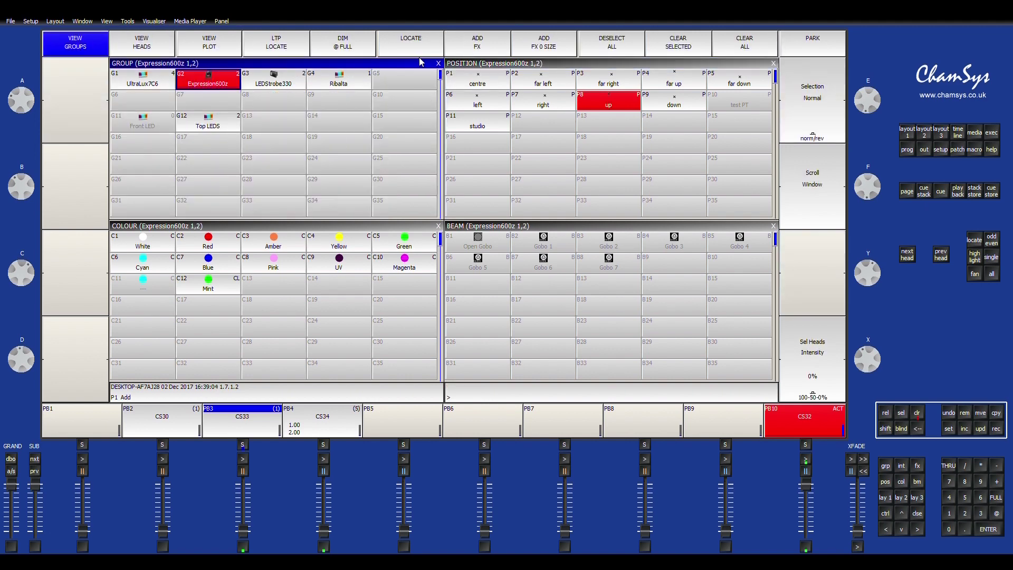
{"action": "left_click", "coordinate": [468, 43]}
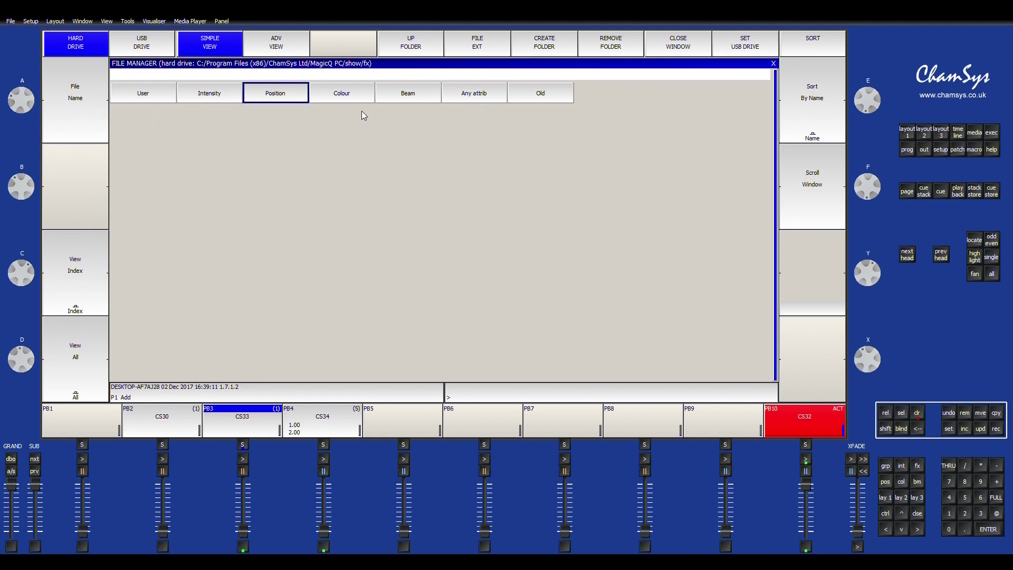
{"action": "left_click", "coordinate": [479, 99]}
Step: Try adding the sine FX from the any-attribute list; the programmer reports it failed to add
{"action": "left_click", "coordinate": [474, 100]}
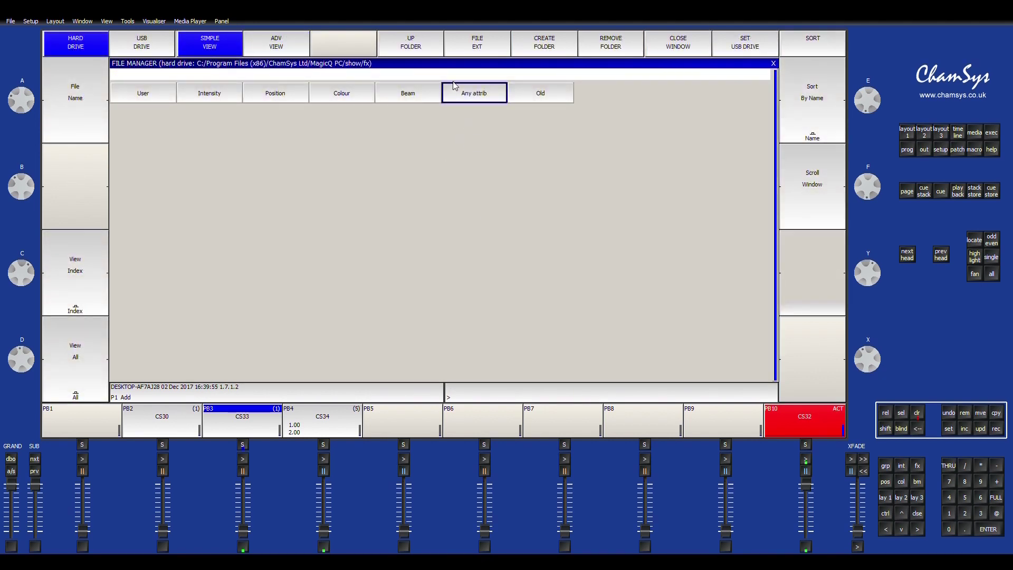
{"action": "left_click", "coordinate": [471, 98]}
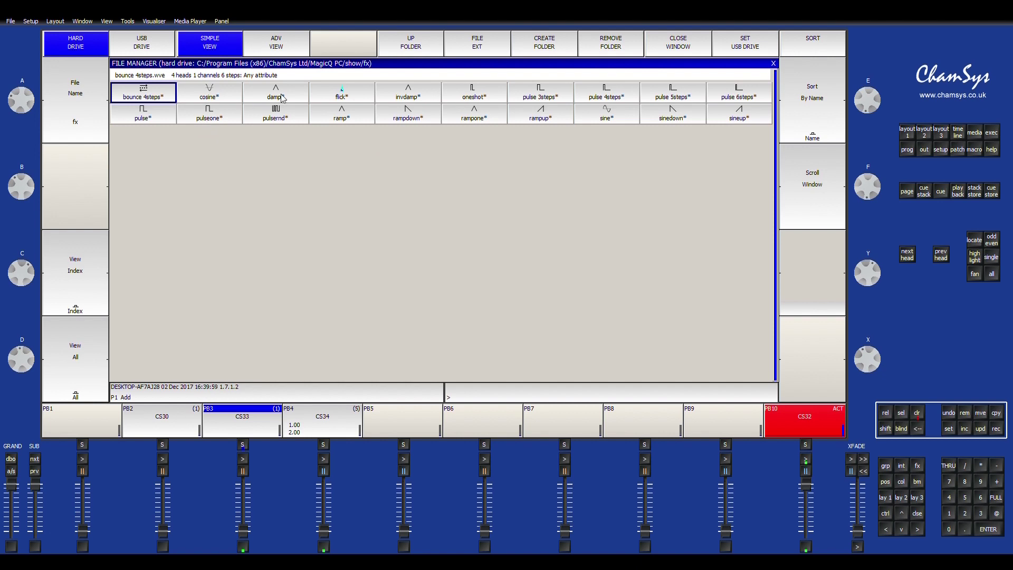
{"action": "left_click", "coordinate": [605, 117]}
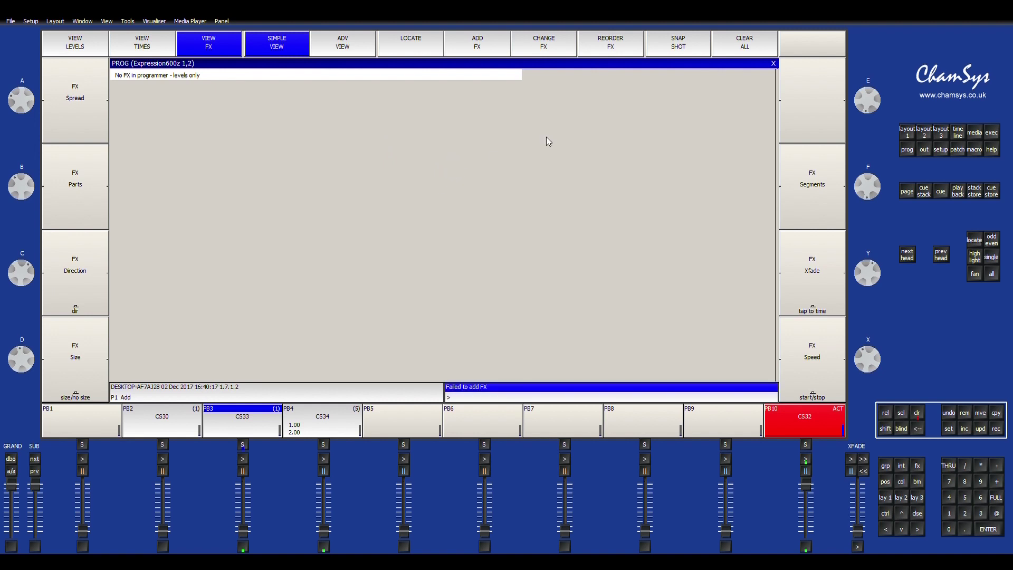
Step: Add the Diamond position FX to the selected heads at 2.40s speed and 50% size
{"action": "left_click", "coordinate": [501, 50]}
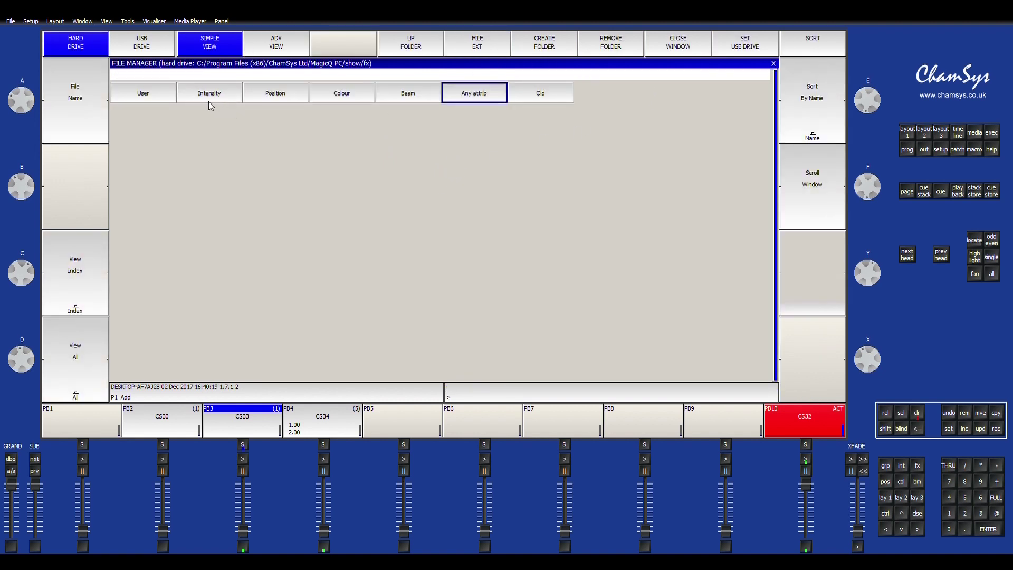
{"action": "left_click", "coordinate": [292, 99]}
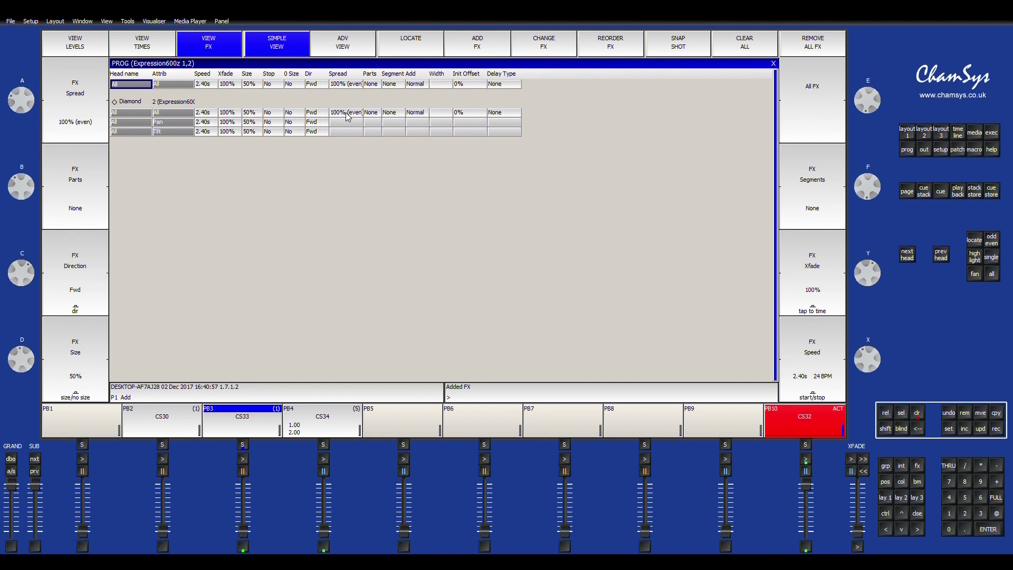
Step: Set the Diamond FX spread to 50% instead of 100% even
{"action": "left_click", "coordinate": [347, 113]}
{"action": "type", "text": "0"}
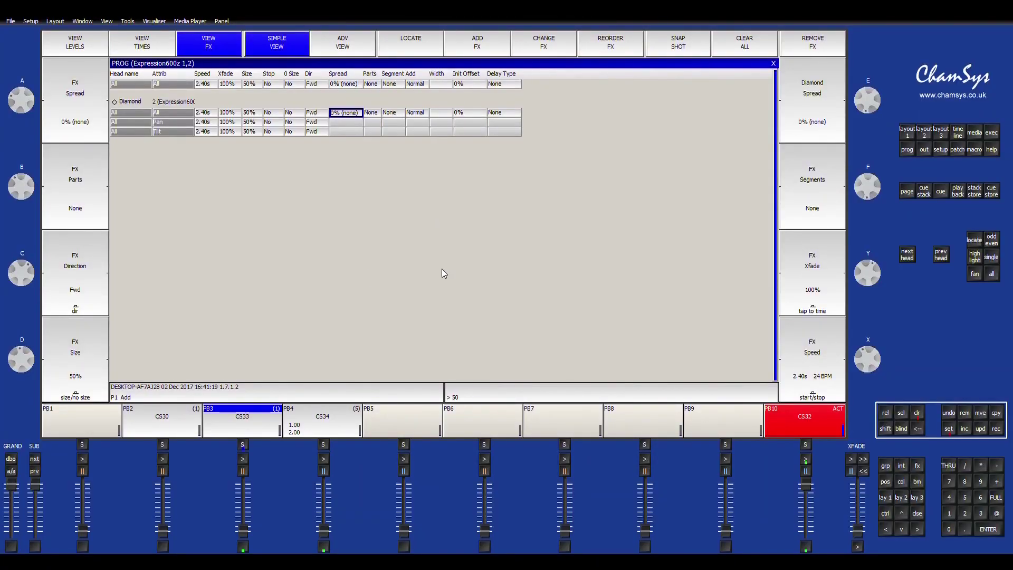
{"action": "key", "text": "Return"}
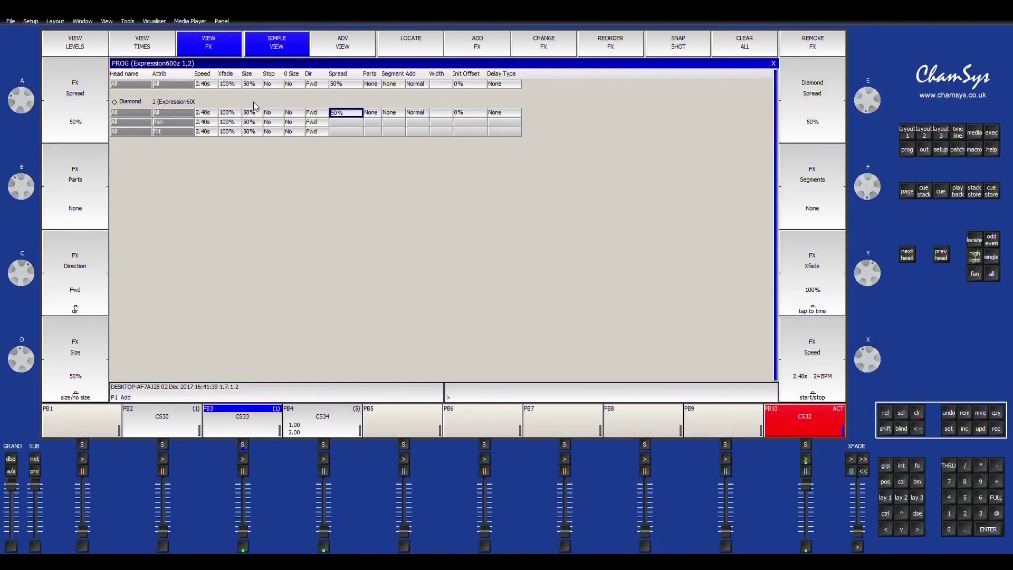
{"action": "left_click", "coordinate": [256, 113]}
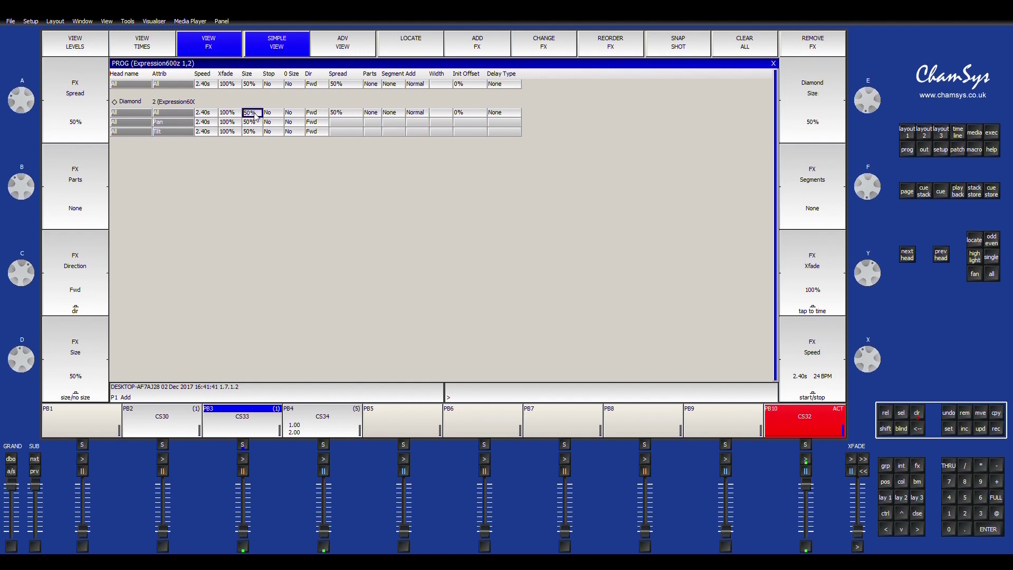
Step: Change the Diamond FX size to 34% and its crossfade to 100%
{"action": "key", "text": "Return"}
{"action": "type", "text": "100"}
{"action": "key", "text": "Return"}
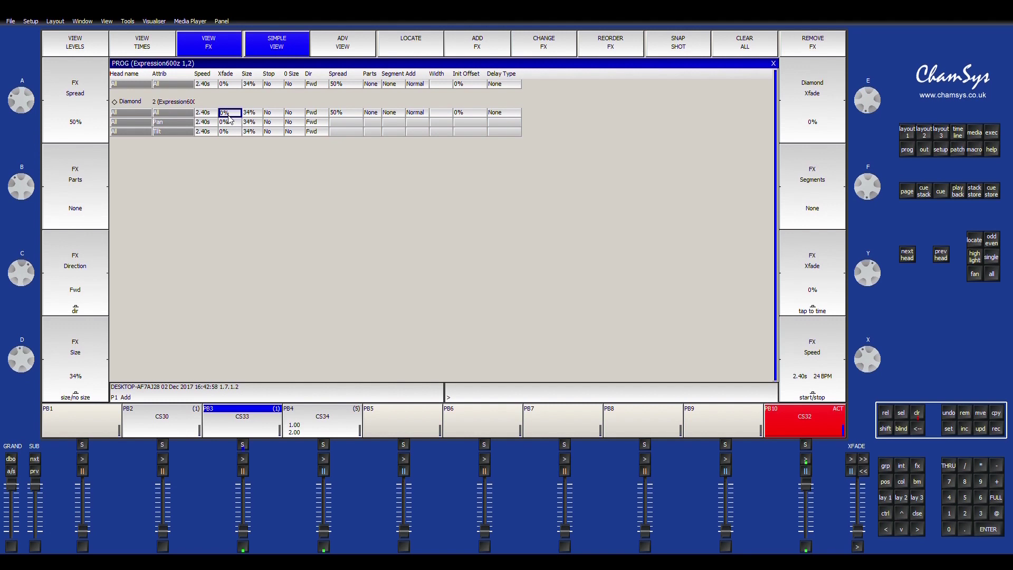
{"action": "key", "text": "Return"}
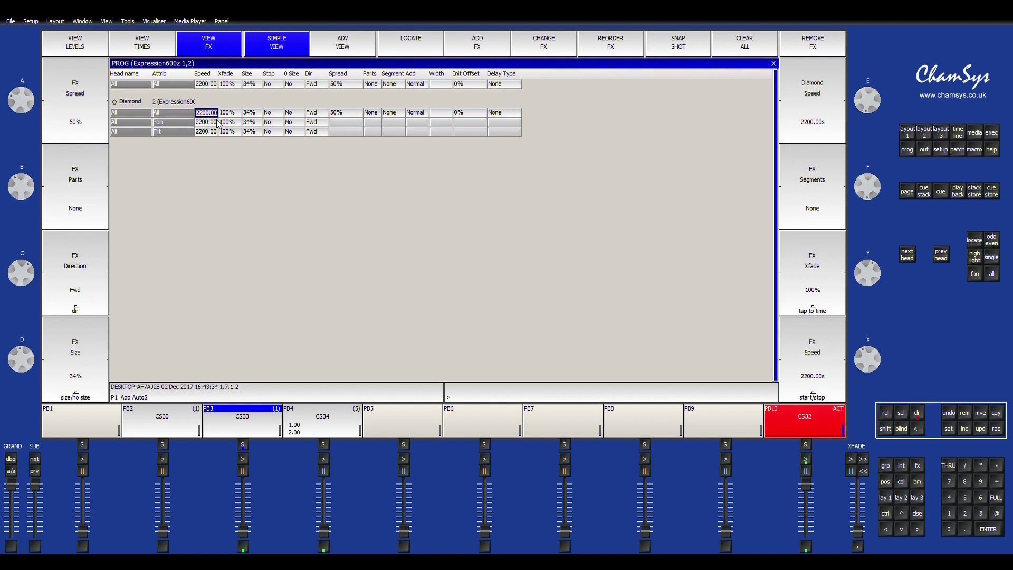
Step: Correct the Diamond FX speed from 2200.00s to 22.00s on all rows
{"action": "key", "text": "Return"}
{"action": "left_click", "coordinate": [318, 115]}
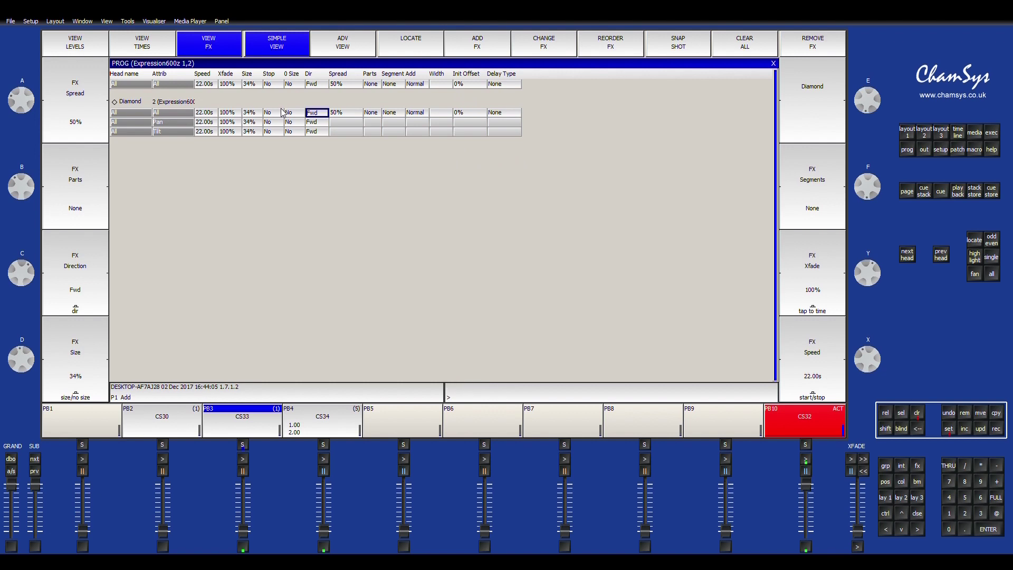
Step: Flip the Diamond FX direction to forward and set its speed to 1.00s (60 BPM)
{"action": "left_click", "coordinate": [314, 112]}
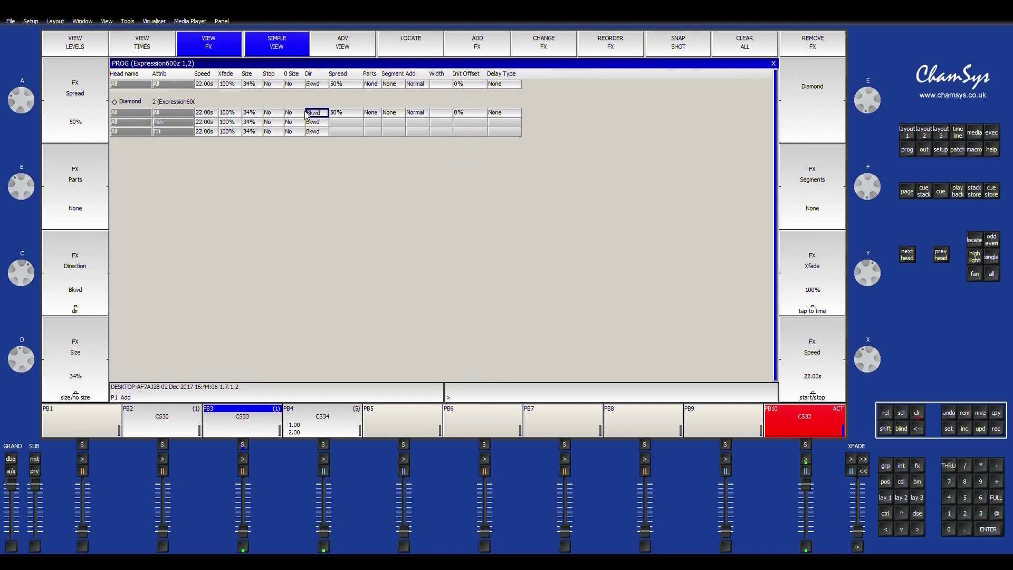
{"action": "left_click", "coordinate": [204, 113]}
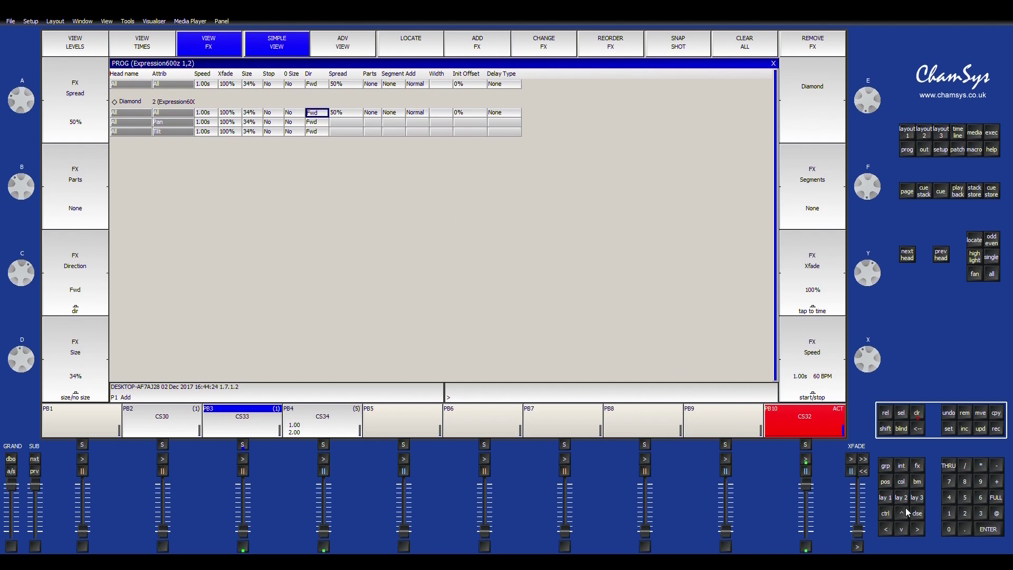
{"action": "left_click", "coordinate": [887, 502]}
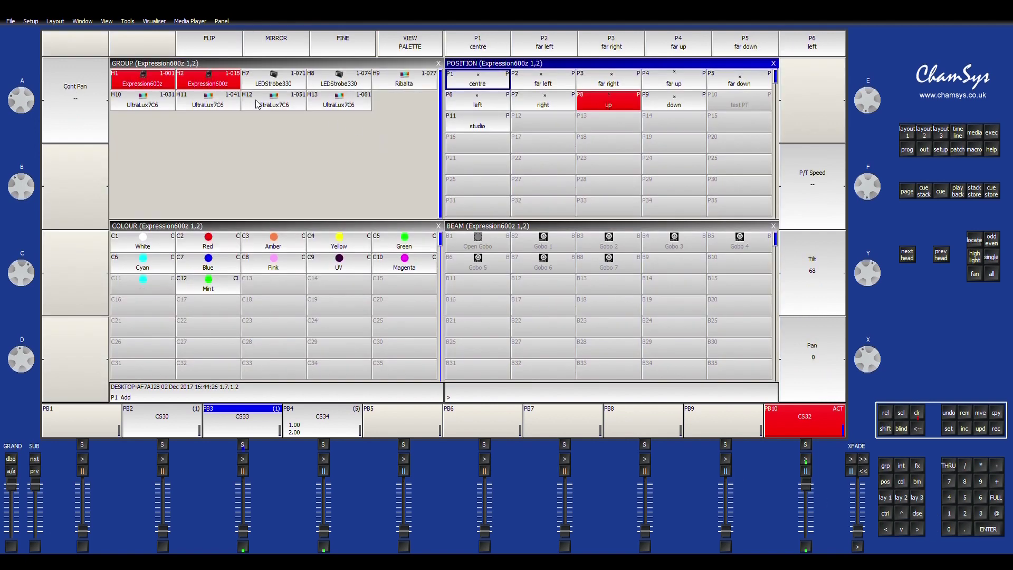
Step: Select the UltraLux7C6 and Expression600z groups at 100% intensity, ready for colour
{"action": "left_click", "coordinate": [158, 80]}
{"action": "left_click", "coordinate": [99, 52]}
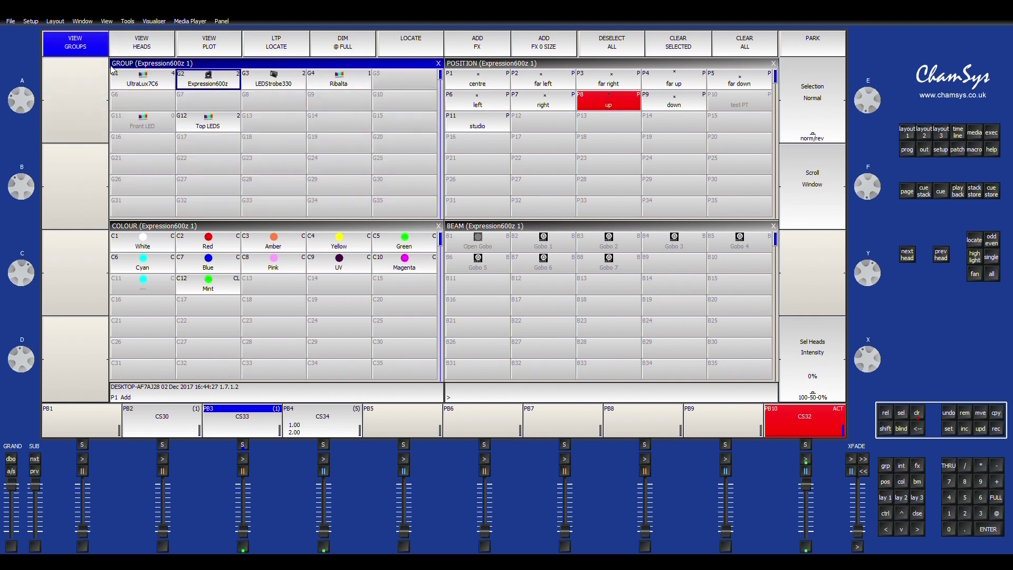
{"action": "left_click", "coordinate": [135, 85]}
{"action": "key", "text": "shift"}
{"action": "left_click", "coordinate": [236, 88], "text": "shift"}
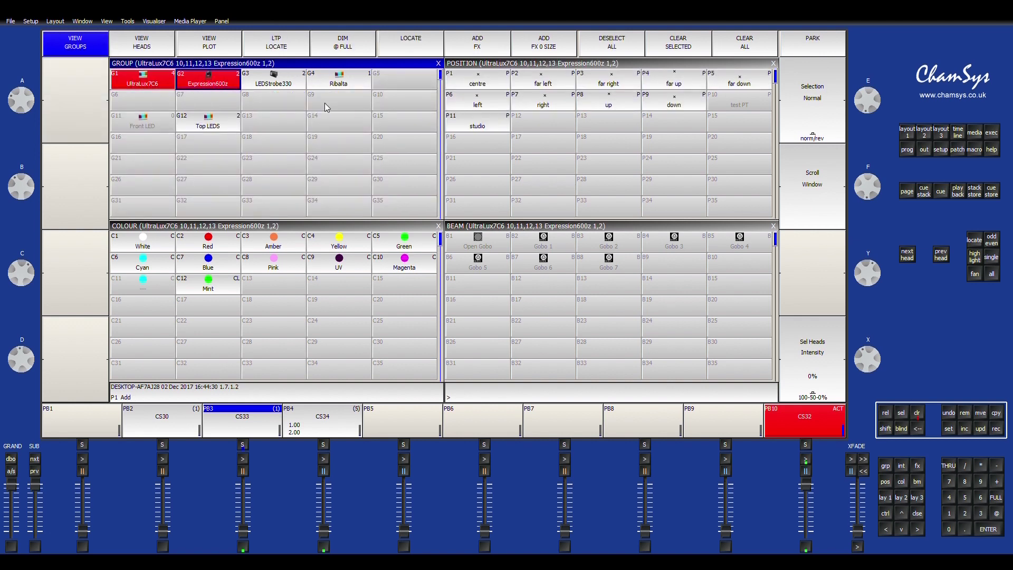
{"action": "scroll", "coordinate": [778, 330], "scroll_direction": "up", "scroll_amount": 10}
{"action": "left_click", "coordinate": [901, 481]}
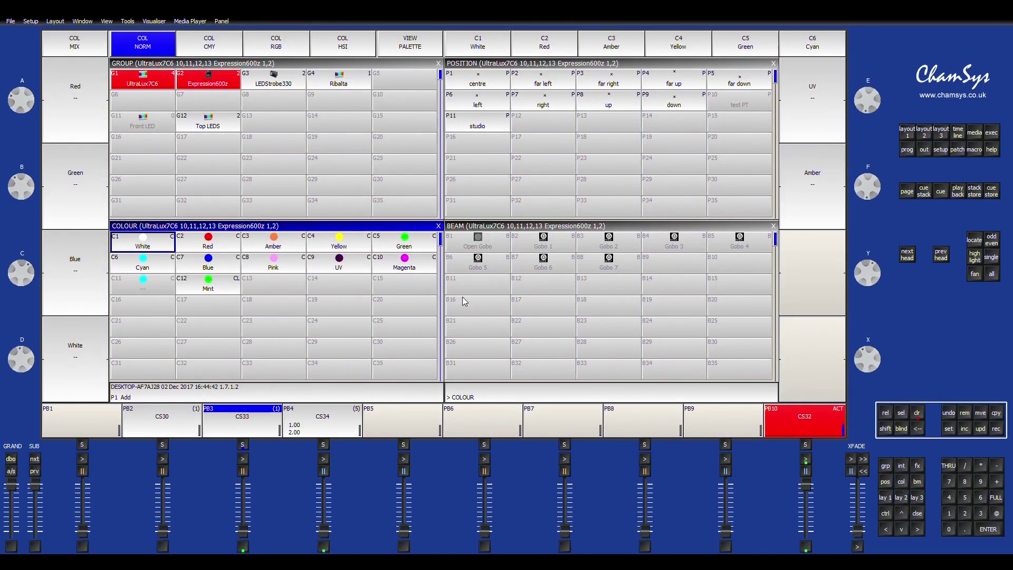
Step: Mix the heads to red 100%, green 100%, blue and white 0%, then show position attributes
{"action": "left_click", "coordinate": [65, 187]}
{"action": "left_click", "coordinate": [85, 261]}
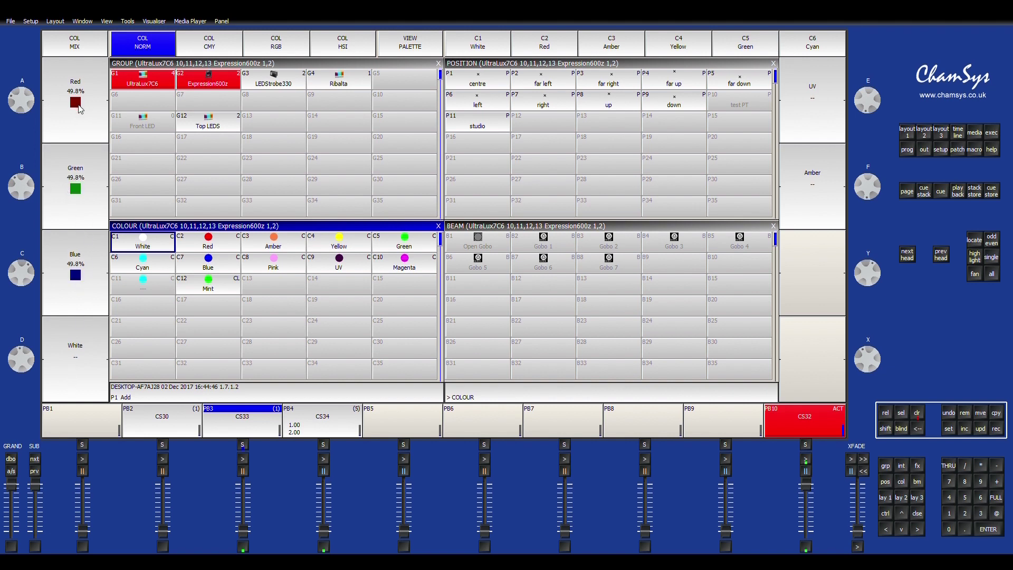
{"action": "left_click", "coordinate": [79, 105]}
{"action": "left_click", "coordinate": [77, 182]}
{"action": "left_click", "coordinate": [83, 268]}
{"action": "left_click", "coordinate": [80, 375]}
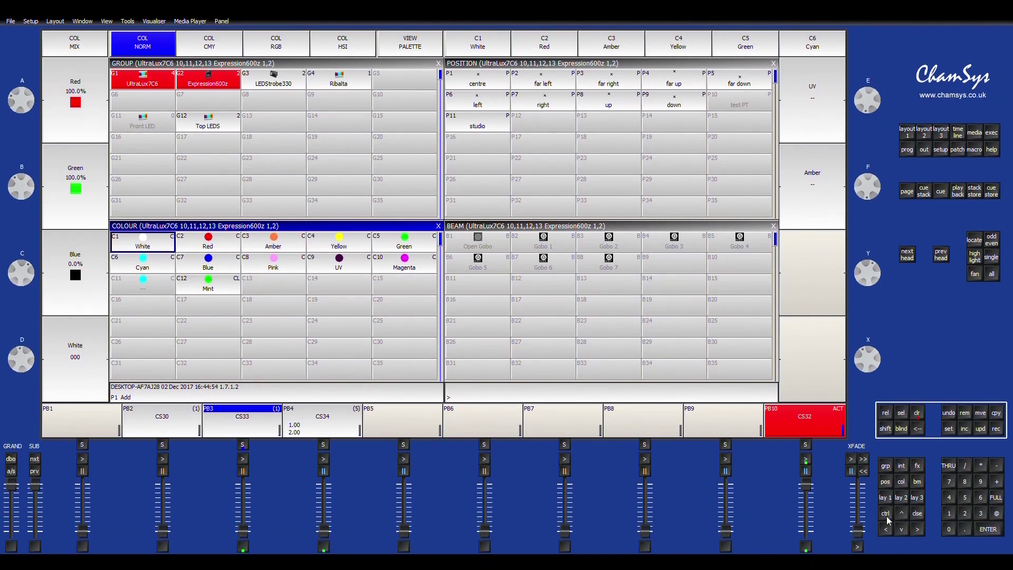
{"action": "left_click", "coordinate": [885, 500]}
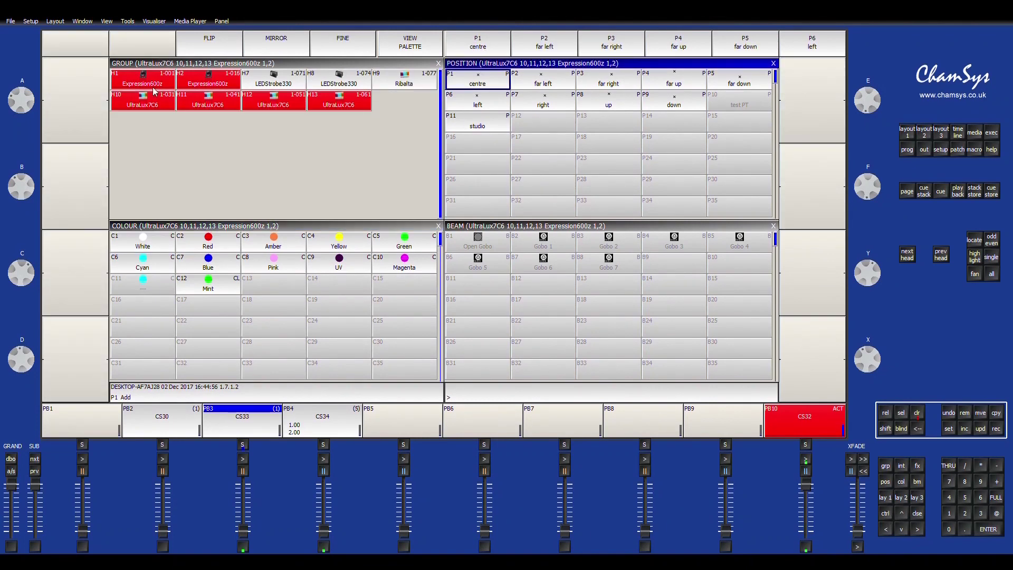
Step: Add the 3col FX from the FX library's Colour folder to the heads
{"action": "left_click", "coordinate": [917, 467]}
{"action": "left_click", "coordinate": [479, 50]}
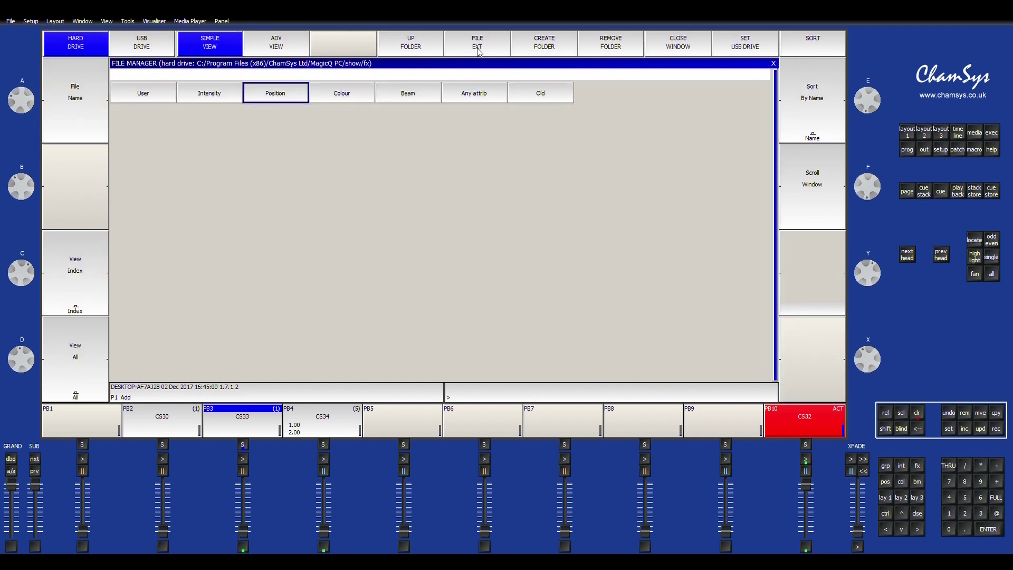
{"action": "left_click", "coordinate": [352, 98]}
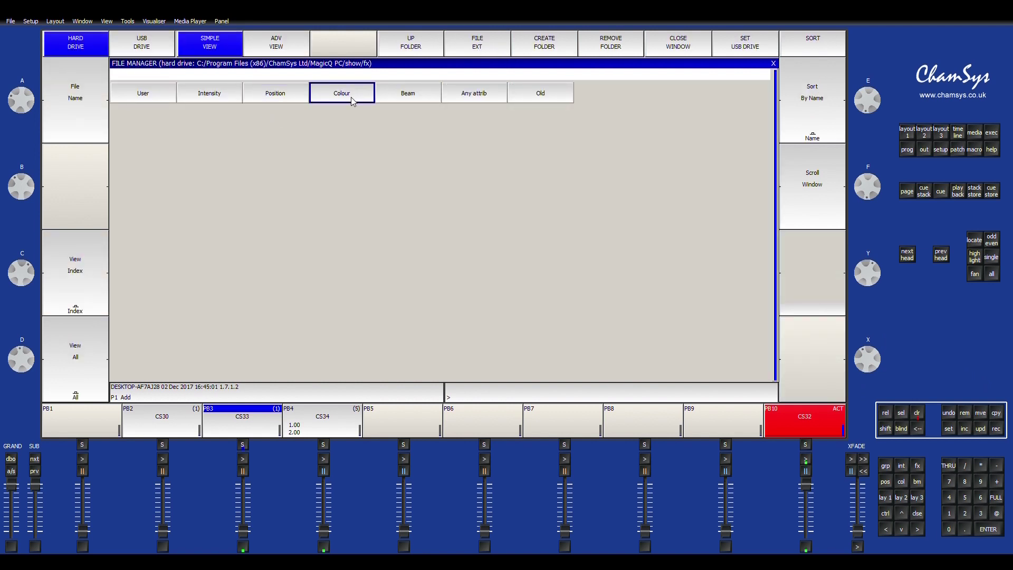
{"action": "left_click", "coordinate": [352, 97]}
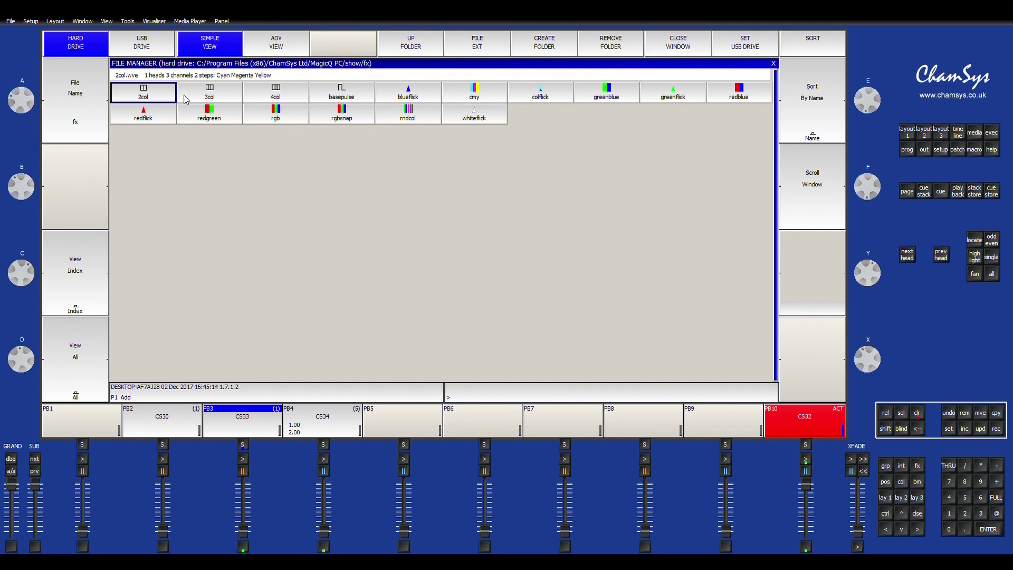
{"action": "left_click", "coordinate": [209, 95]}
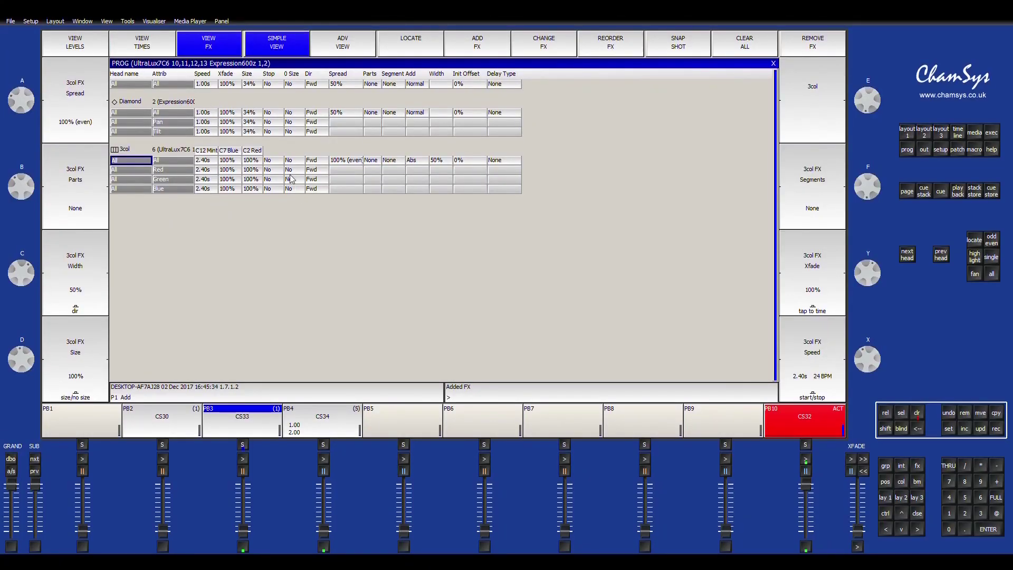
Step: Try 3col spread values of 0% and then 50%
{"action": "left_click", "coordinate": [351, 163]}
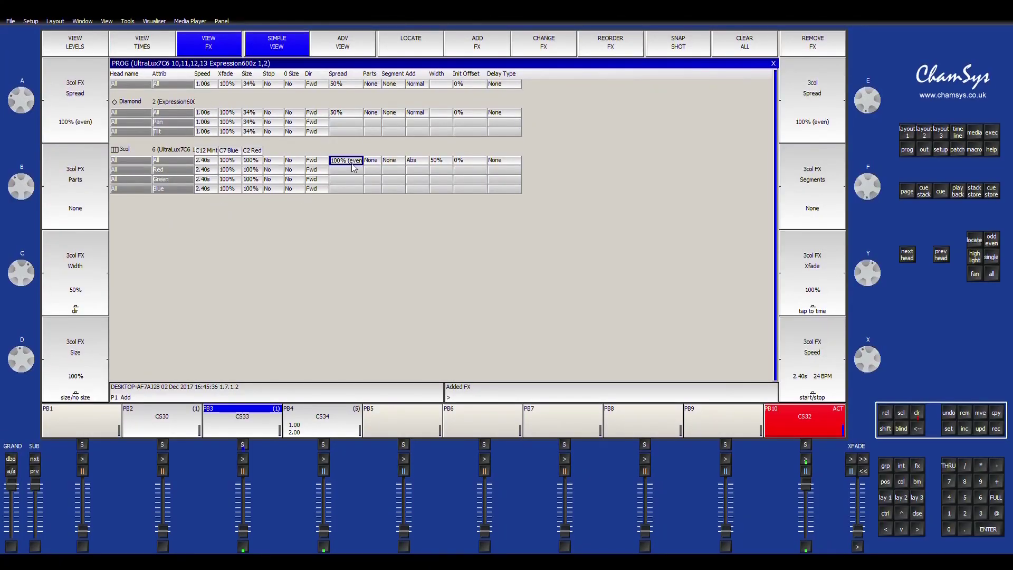
{"action": "type", "text": "0"}
{"action": "key", "text": "Return"}
{"action": "type", "text": "5"}
{"action": "key", "text": "Return"}
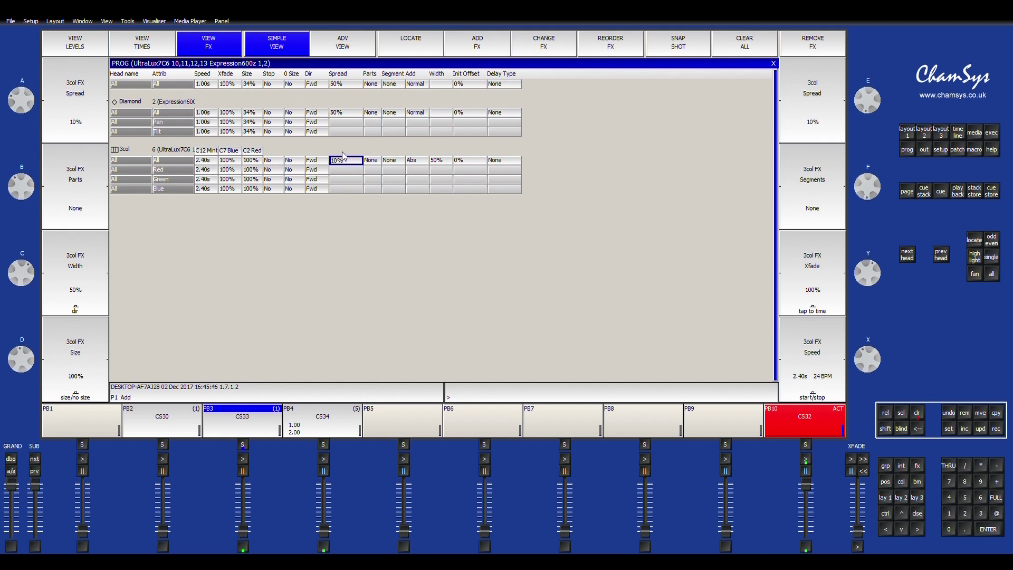
Step: Set the 3col crossfade to 20%
{"action": "left_click", "coordinate": [230, 160]}
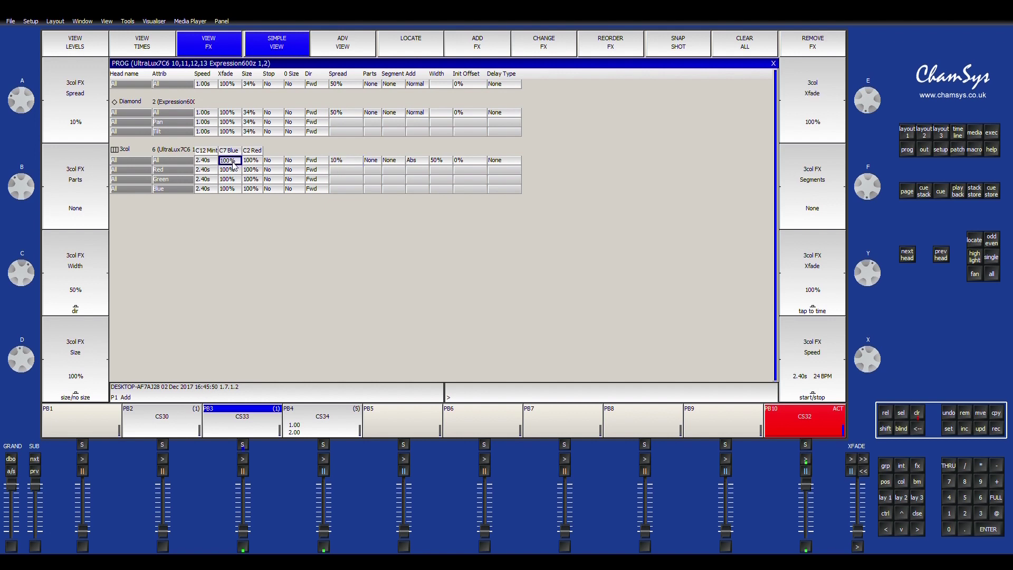
{"action": "type", "text": "20"}
{"action": "key", "text": "Return"}
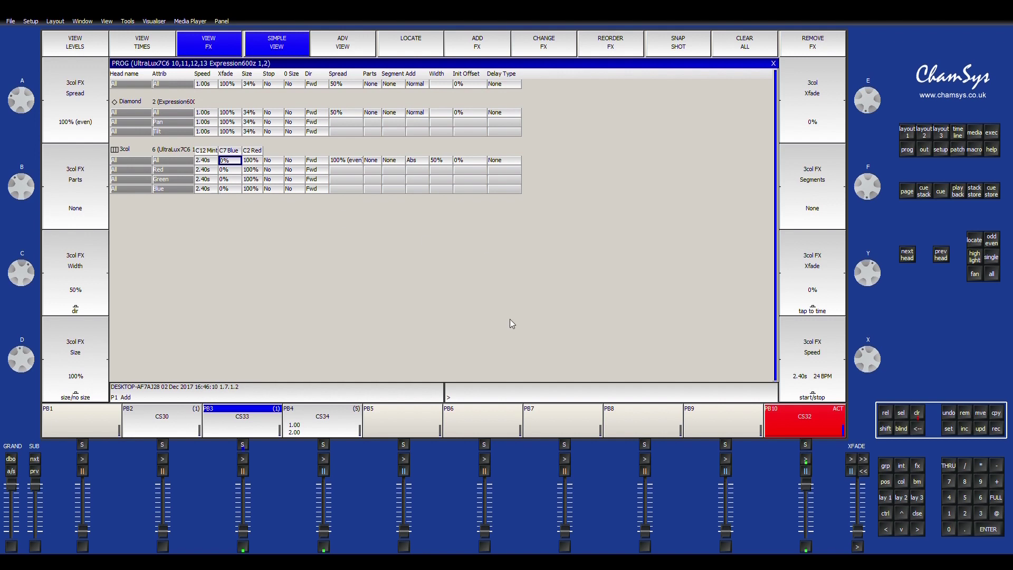
Step: Check the Blue, Green and All crossfade rows and raise the All crossfade to 100%
{"action": "left_click", "coordinate": [232, 191]}
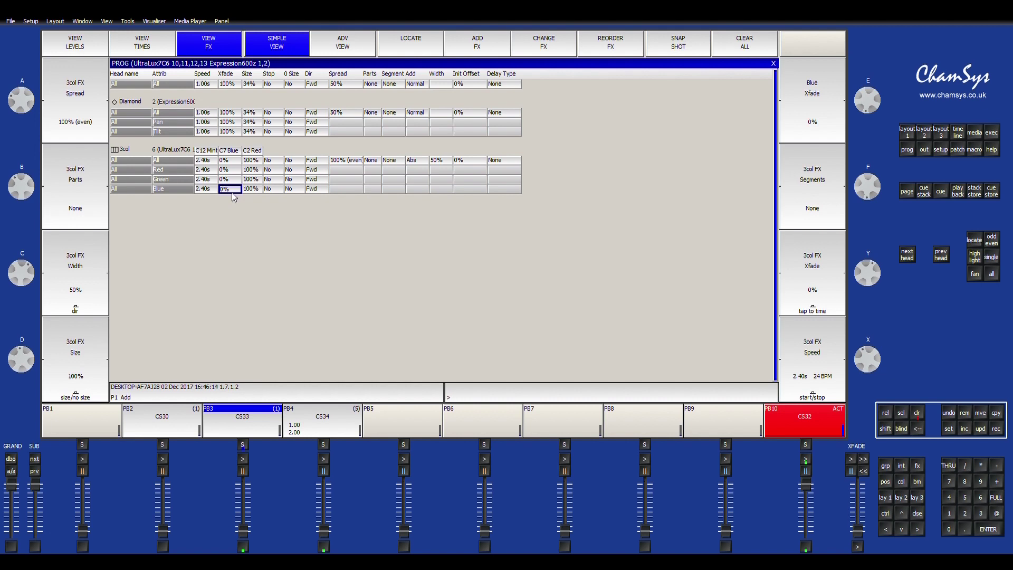
{"action": "left_click", "coordinate": [230, 180]}
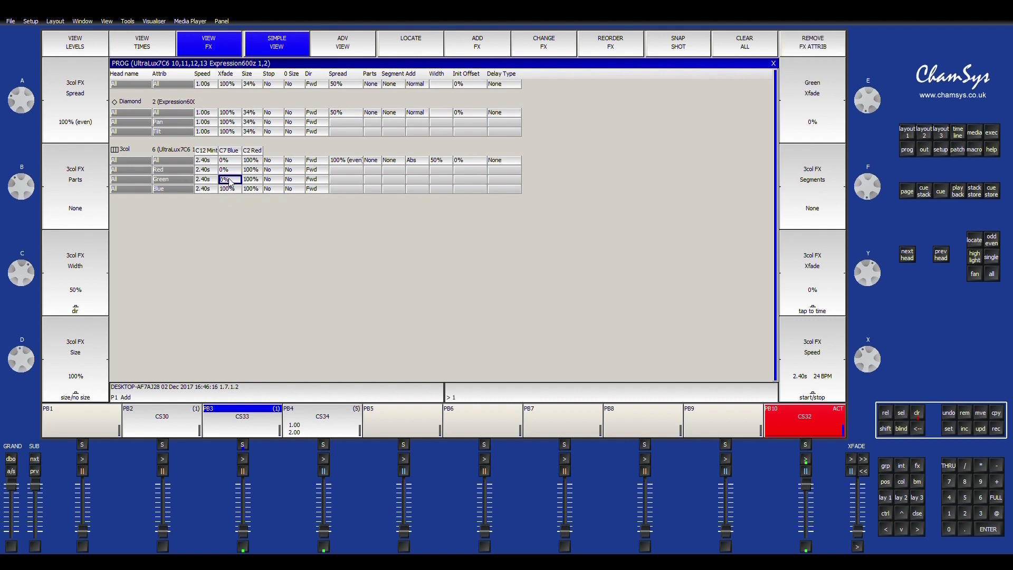
{"action": "left_click", "coordinate": [232, 162]}
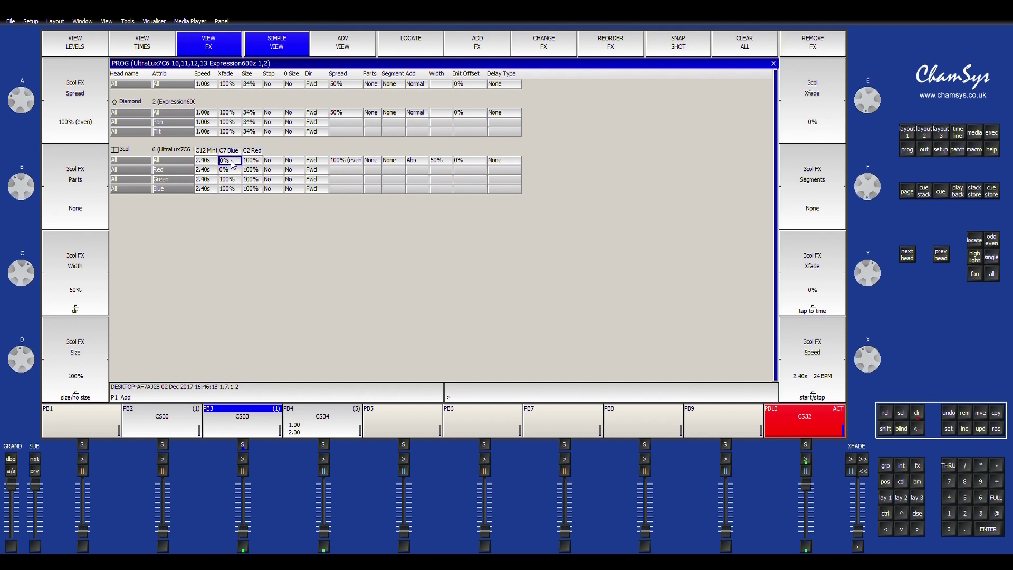
{"action": "left_click", "coordinate": [232, 162]}
Step: Set the Green row crossfade to 50%, then back to 100%
{"action": "left_click", "coordinate": [237, 179]}
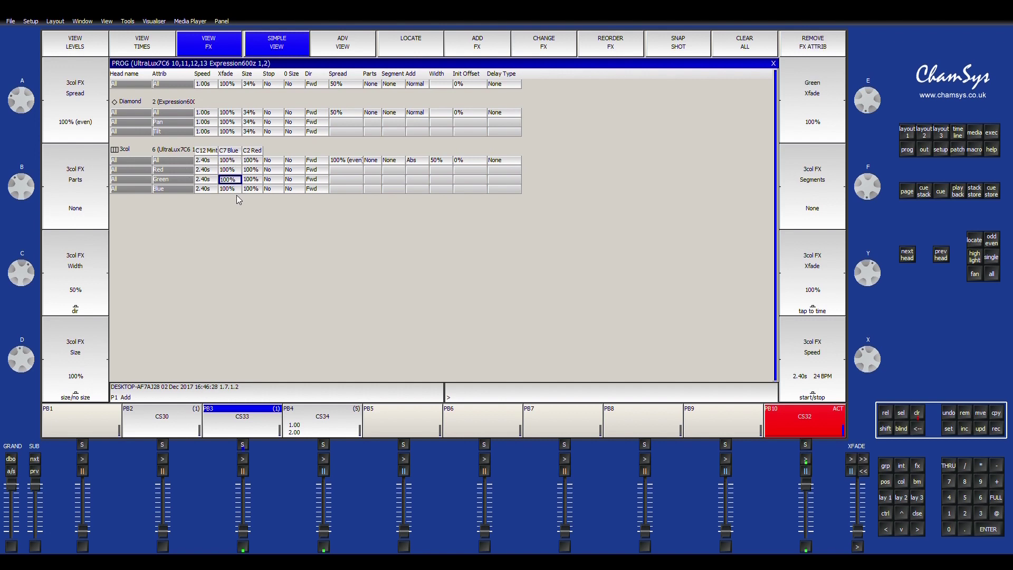
{"action": "key", "text": "Return"}
{"action": "left_click", "coordinate": [313, 180]}
{"action": "left_click", "coordinate": [228, 182]}
{"action": "type", "text": "100"}
{"action": "key", "text": "Return"}
{"action": "left_click", "coordinate": [233, 162]}
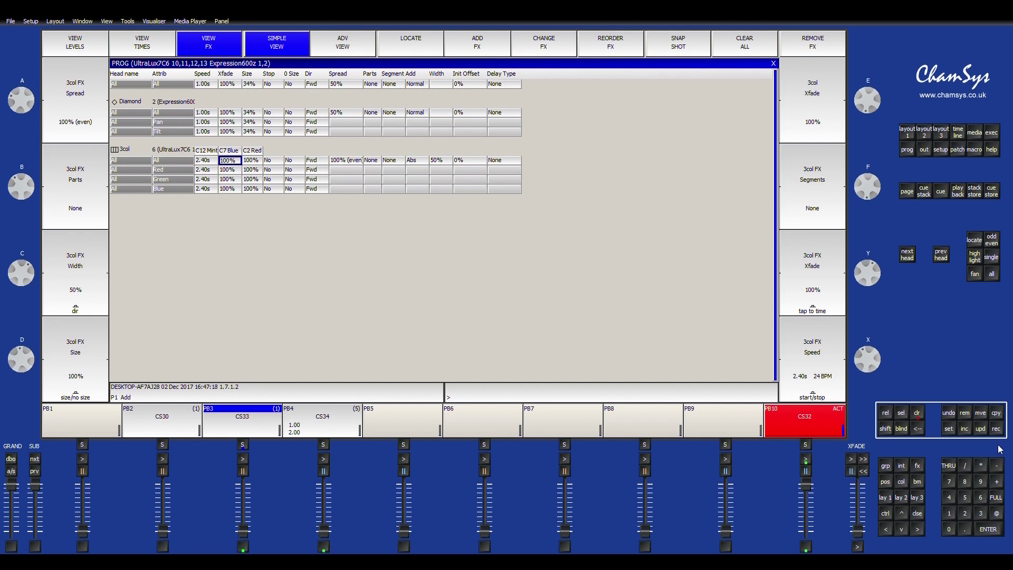
Step: Record the programmer as cue 1 on playback 5
{"action": "left_click", "coordinate": [996, 428]}
{"action": "left_click", "coordinate": [403, 444]}
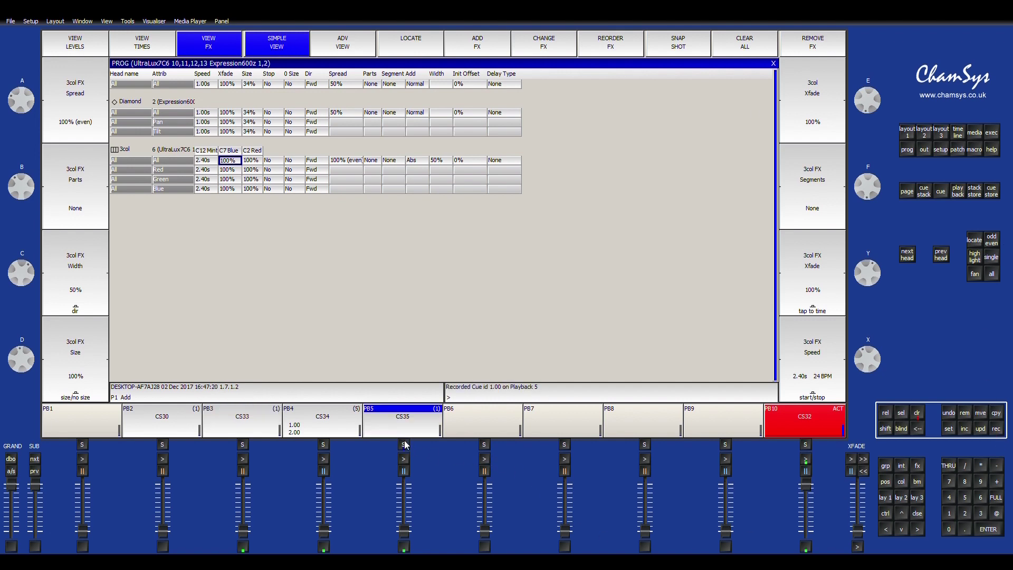